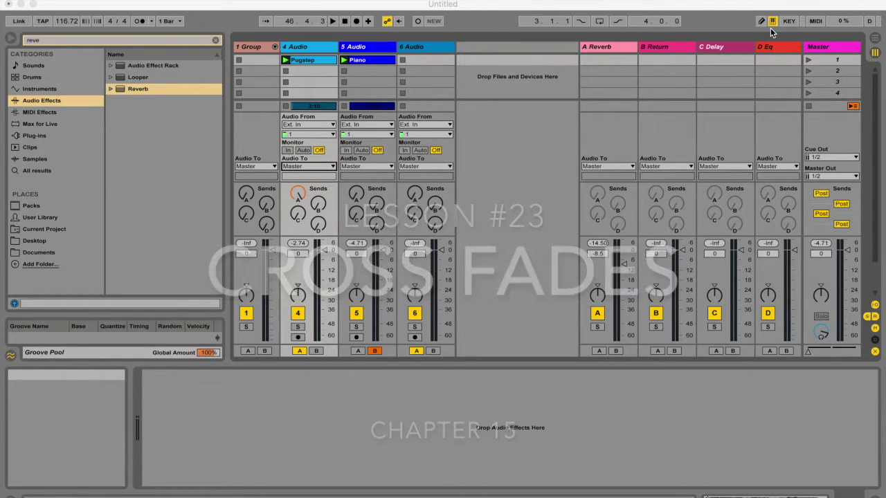
Step: Hide and re-show the mixer faders section and the crossfader section
{"action": "left_click", "coordinate": [875, 331]}
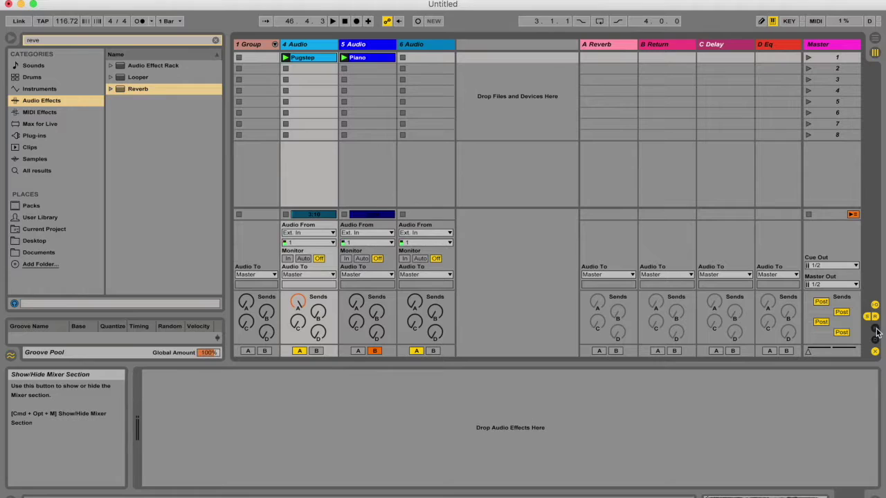
{"action": "left_click", "coordinate": [876, 331]}
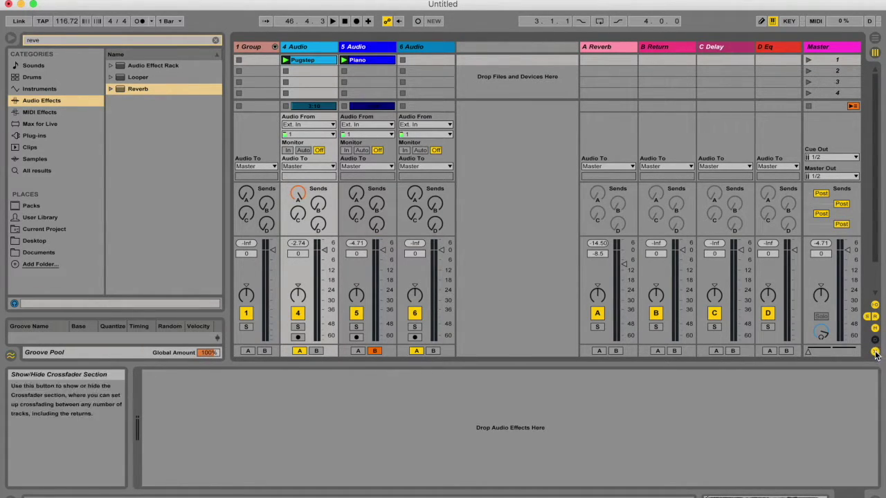
{"action": "left_click", "coordinate": [875, 354]}
{"action": "left_click", "coordinate": [875, 354]}
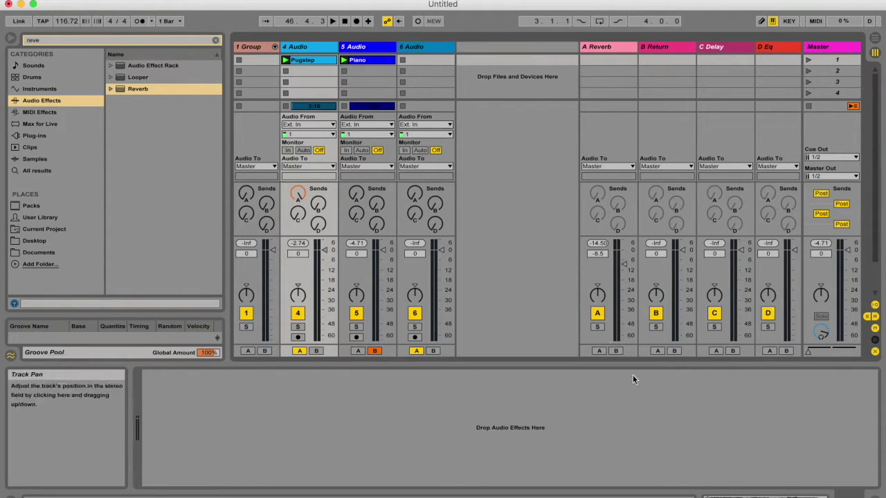
Step: Select tracks 5 and 4 Audio, then launch scene 1 from the Master column
{"action": "left_click", "coordinate": [343, 47]}
{"action": "left_click", "coordinate": [309, 48]}
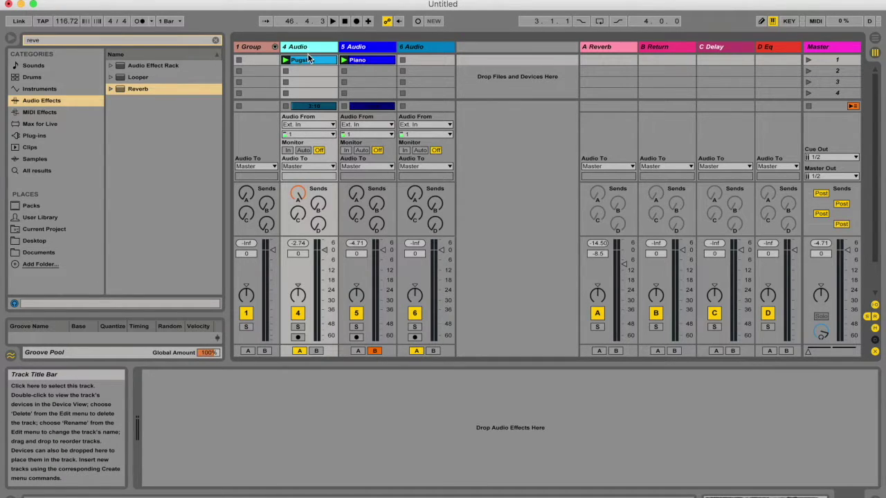
{"action": "left_click", "coordinate": [834, 60]}
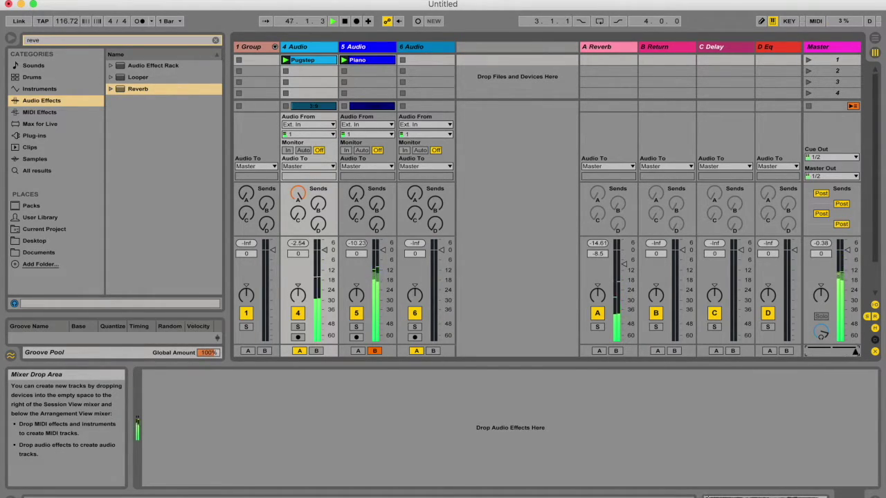
Step: Swing the crossfader fully to A, stop all clips, and reselect track 4 Audio
{"action": "left_click", "coordinate": [806, 350]}
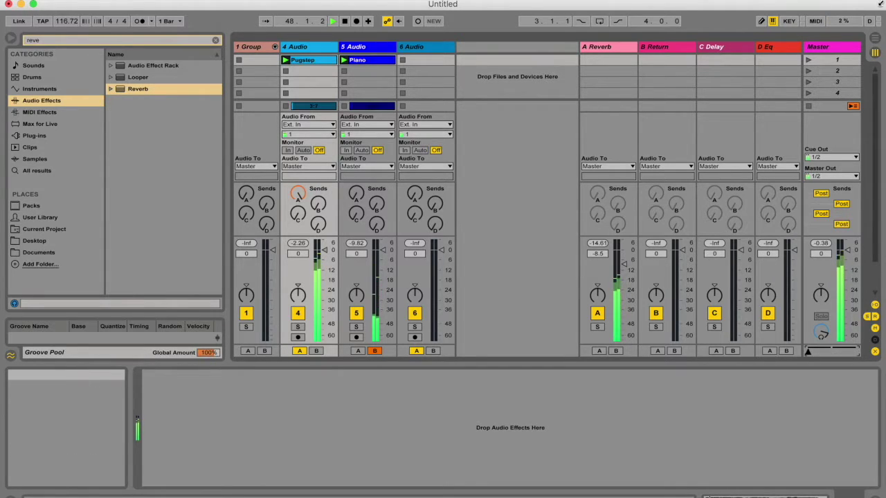
{"action": "left_click", "coordinate": [813, 107]}
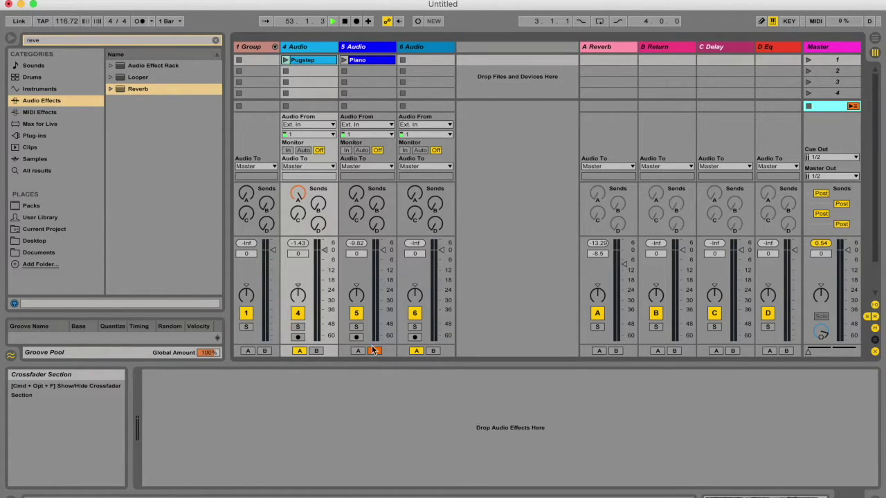
{"action": "left_click", "coordinate": [305, 45]}
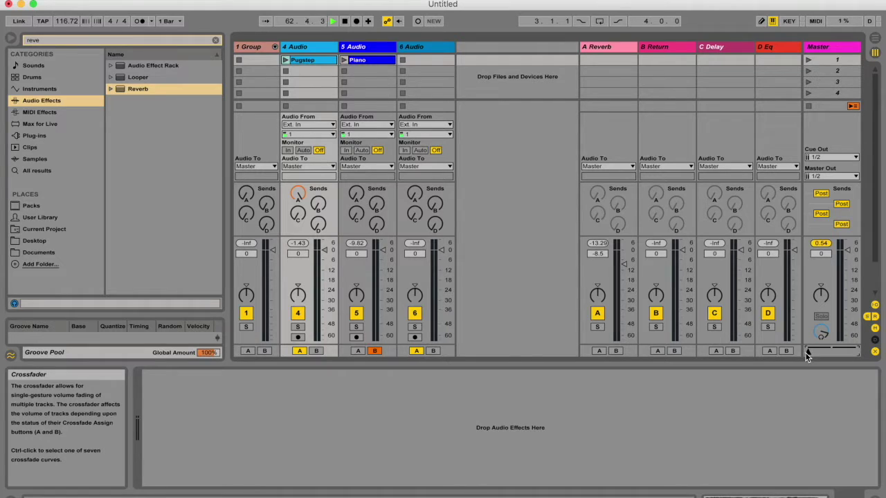
Step: Drag the crossfader from A to centre and from B toward the middle, then set the A Reverb return to 6.0
{"action": "left_click_drag", "start_coordinate": [805, 352], "coordinate": [842, 352]}
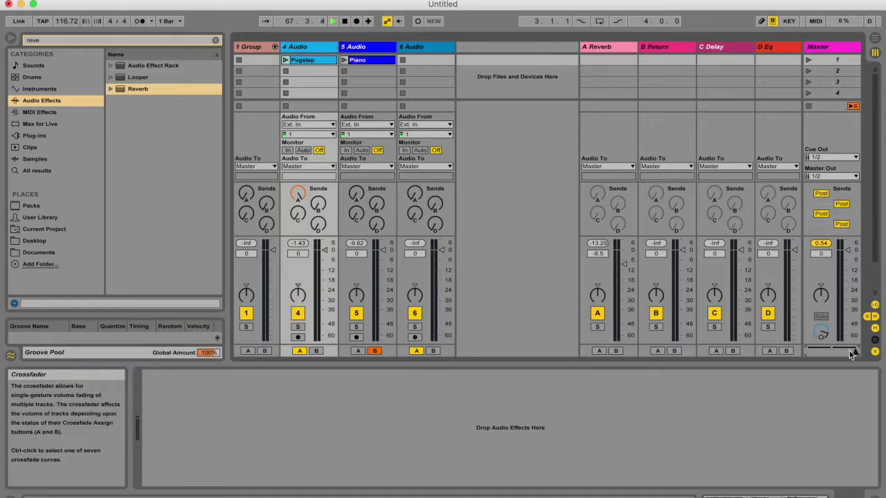
{"action": "left_click_drag", "start_coordinate": [852, 354], "coordinate": [840, 353]}
{"action": "left_click_drag", "start_coordinate": [623, 264], "coordinate": [623, 243]}
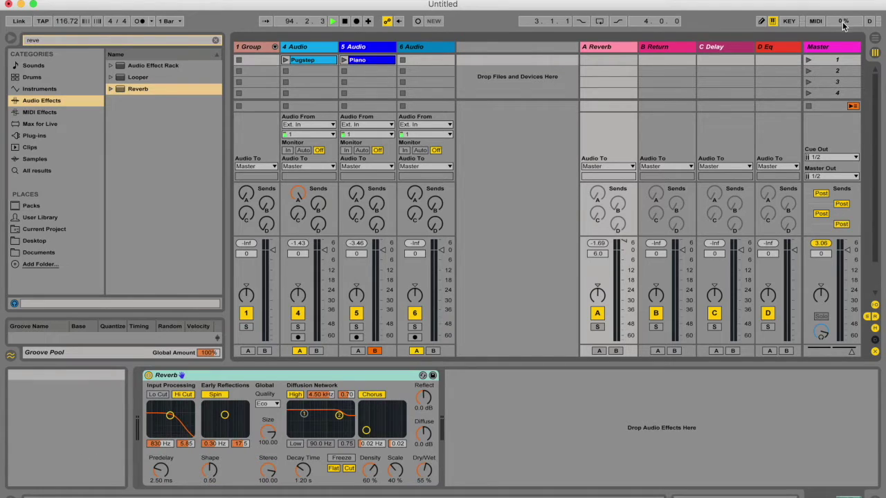
Step: Toggle the MIDI and KEY map modes on and off, then drag the crossfader toward centre
{"action": "left_click", "coordinate": [814, 21]}
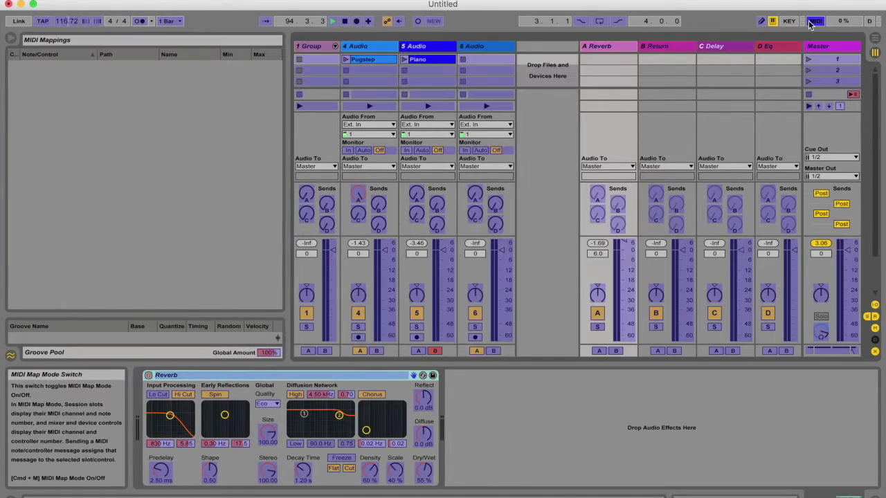
{"action": "left_click", "coordinate": [794, 21]}
{"action": "left_click", "coordinate": [794, 22]}
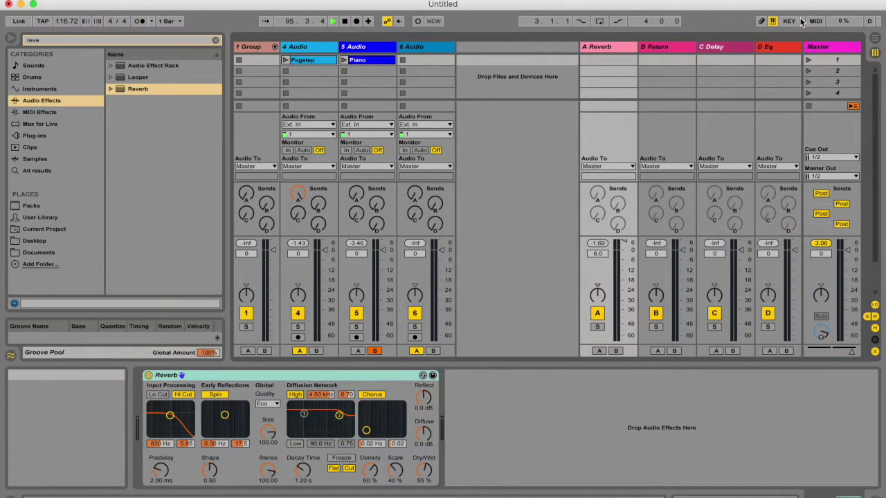
{"action": "left_click", "coordinate": [794, 21]}
{"action": "left_click", "coordinate": [814, 22]}
{"action": "left_click", "coordinate": [794, 21]}
{"action": "left_click", "coordinate": [794, 21]}
{"action": "left_click_drag", "start_coordinate": [846, 354], "coordinate": [832, 352]}
Step: Change the crossfader's curve to Dipped, then back to Constant Power via its context menu
{"action": "right_click", "coordinate": [850, 352]}
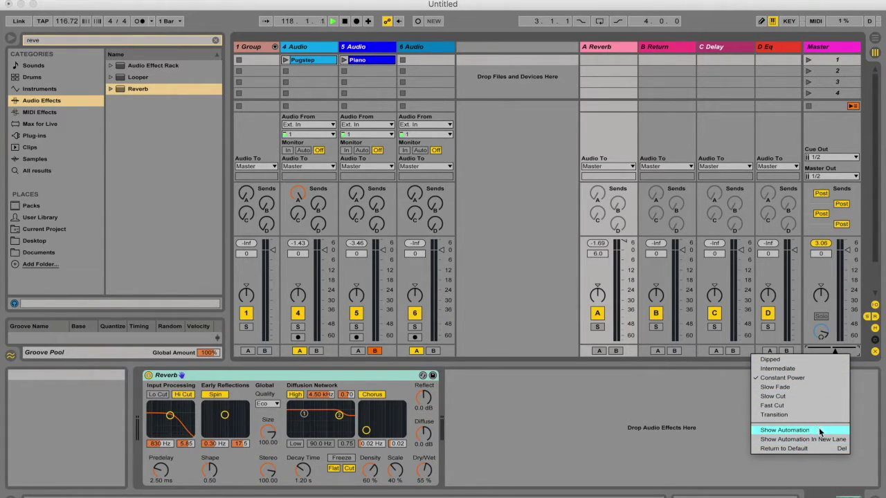
{"action": "left_click", "coordinate": [829, 358]}
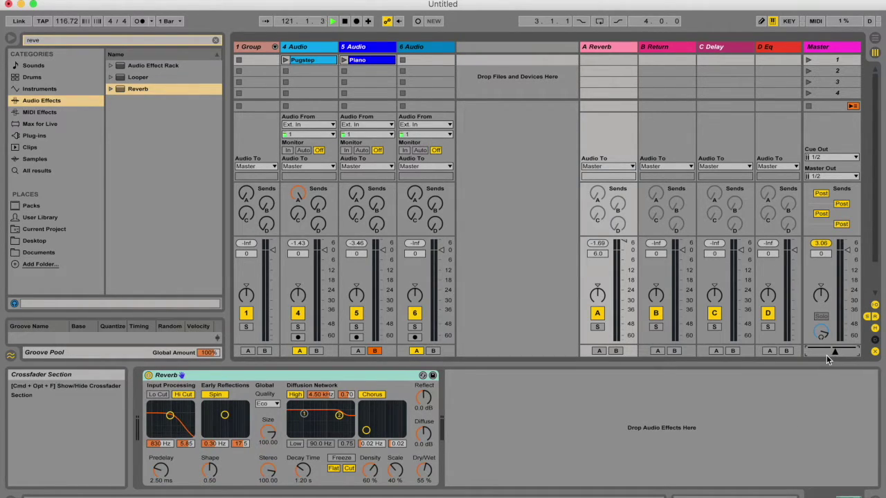
{"action": "right_click", "coordinate": [826, 354]}
{"action": "left_click", "coordinate": [797, 377]}
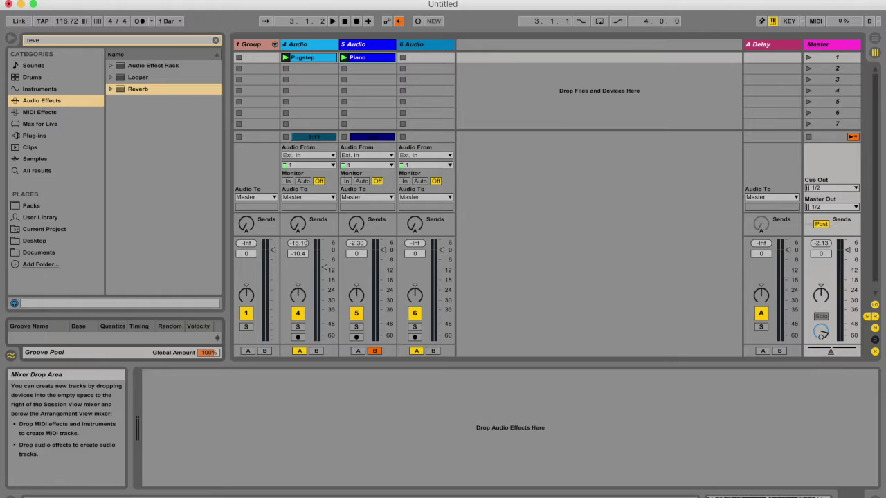
Step: Record a crossfader move with Arrangement Record, stop with Space, and Tab to Arrangement View
{"action": "left_click", "coordinate": [355, 21]}
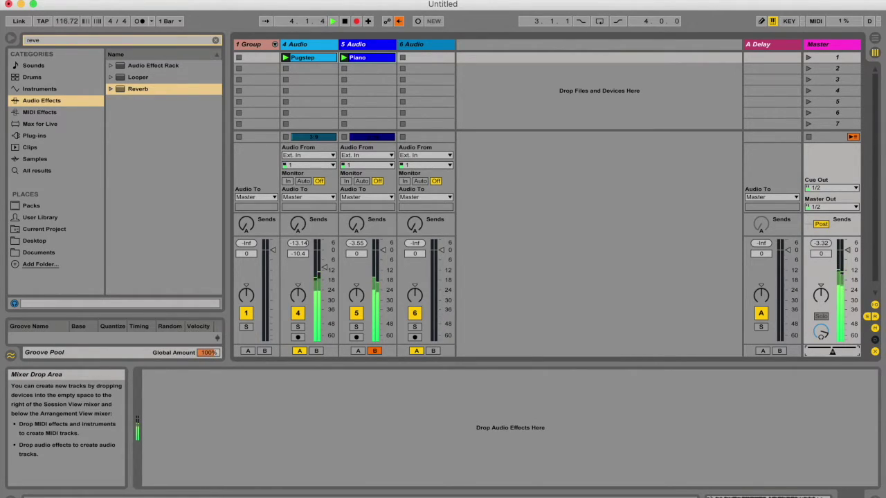
{"action": "key", "text": "space"}
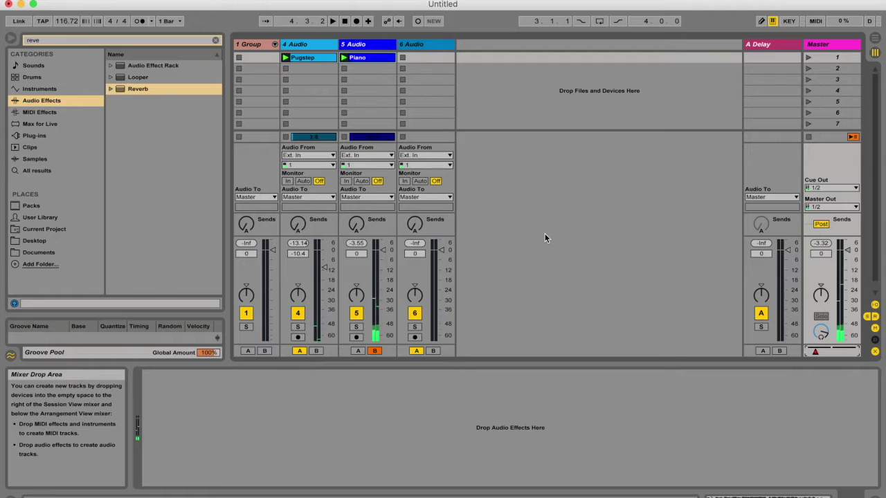
{"action": "key", "text": "Tab"}
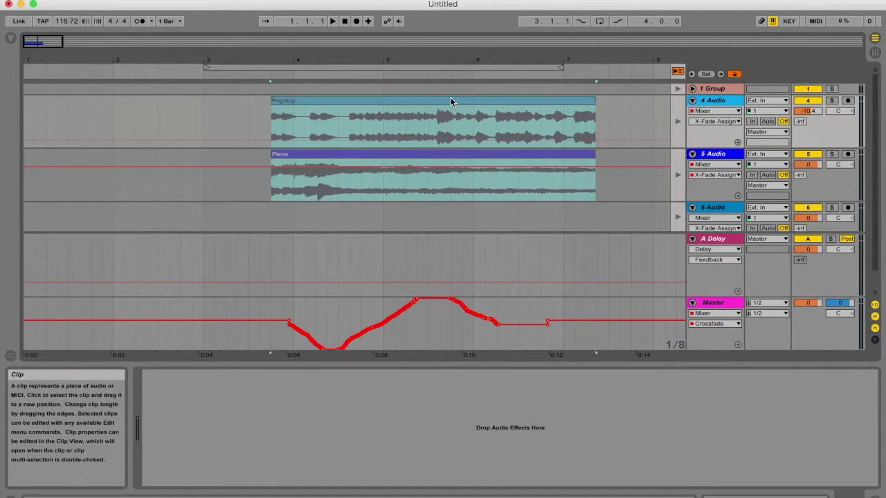
{"action": "left_click", "coordinate": [260, 72]}
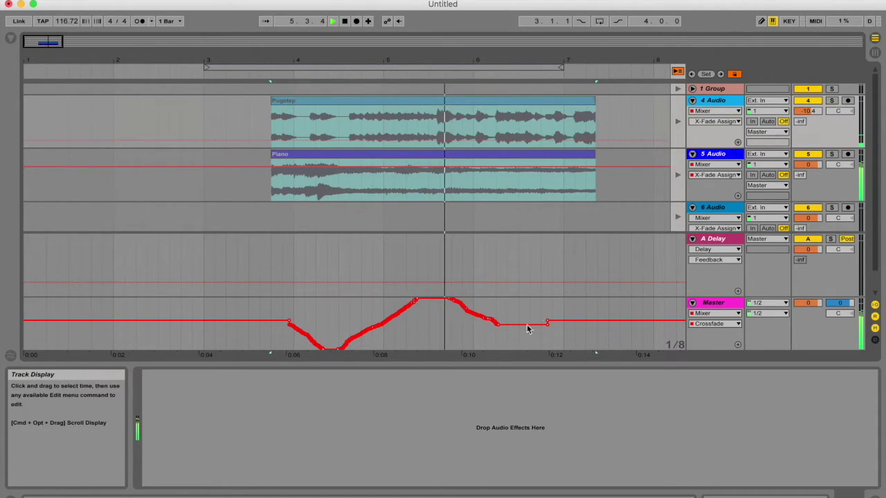
{"action": "key", "text": "space"}
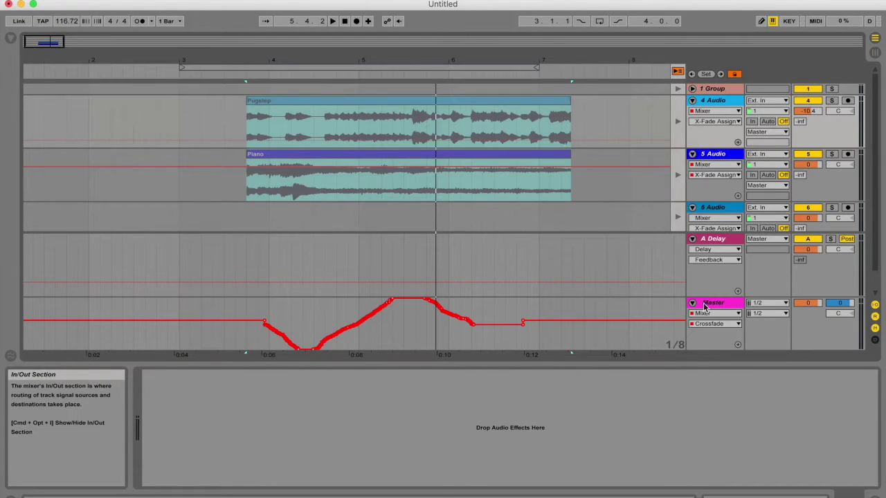
{"action": "left_click", "coordinate": [716, 314]}
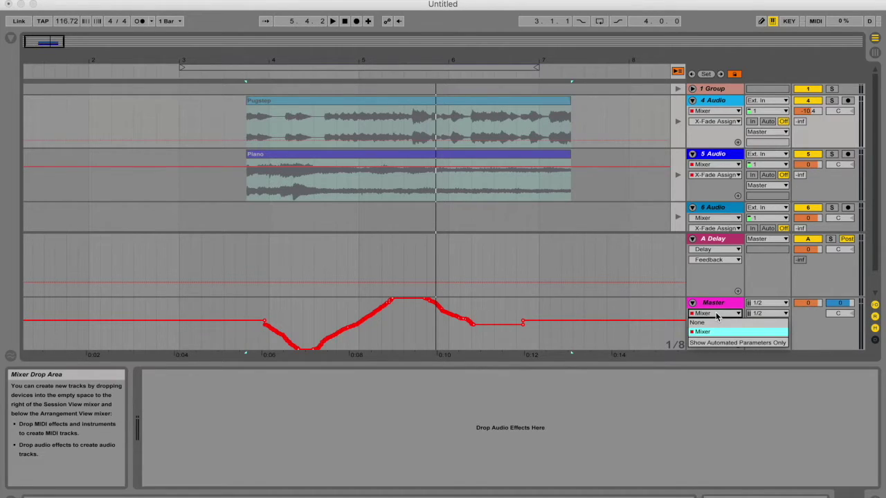
{"action": "left_click", "coordinate": [718, 331]}
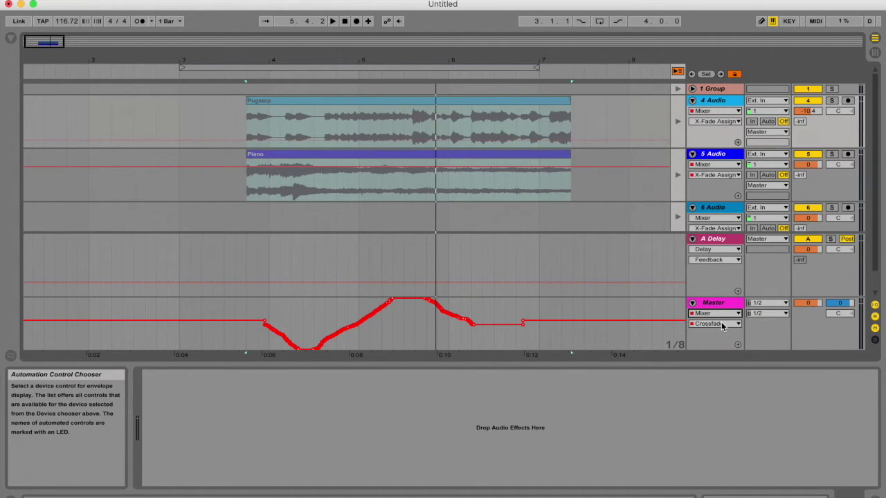
{"action": "left_click", "coordinate": [721, 322]}
{"action": "left_click", "coordinate": [721, 322]}
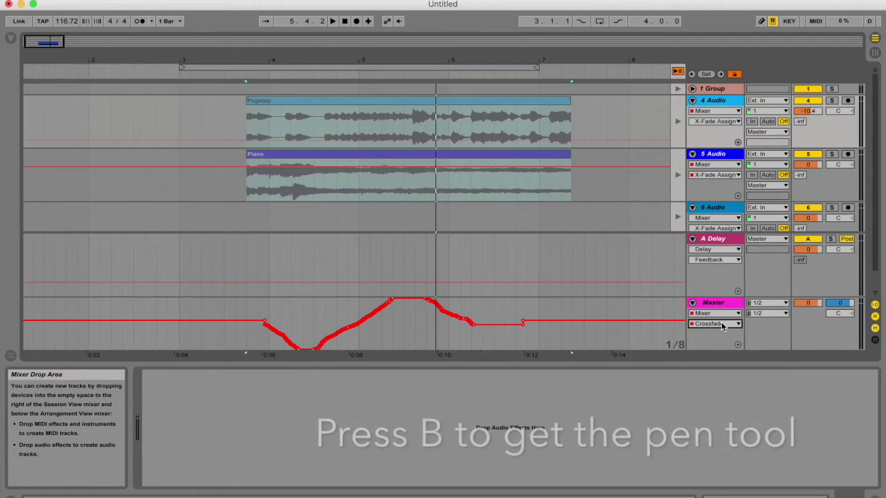
Step: In Draw Mode, redraw the Master crossfade envelope as steps and show X-Fade Assign on track 4
{"action": "key", "text": "b"}
{"action": "mouse_move", "coordinate": [299, 312]}
{"action": "left_mouse_down"}
{"action": "mouse_move", "coordinate": [368, 338]}
{"action": "mouse_move", "coordinate": [424, 317]}
{"action": "left_mouse_up"}
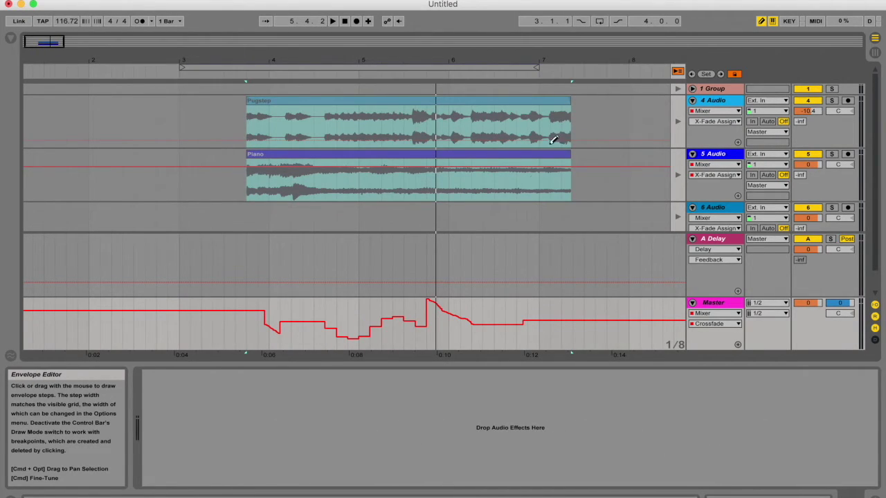
{"action": "left_click", "coordinate": [716, 104]}
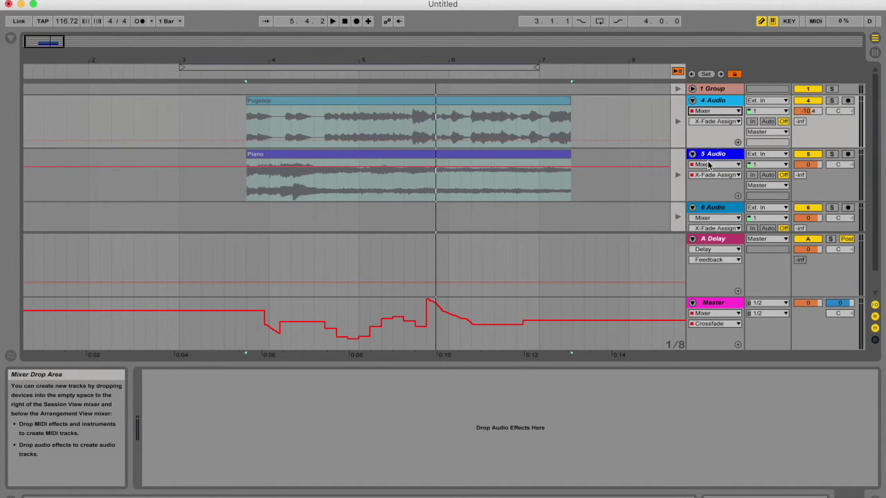
{"action": "left_click", "coordinate": [709, 121]}
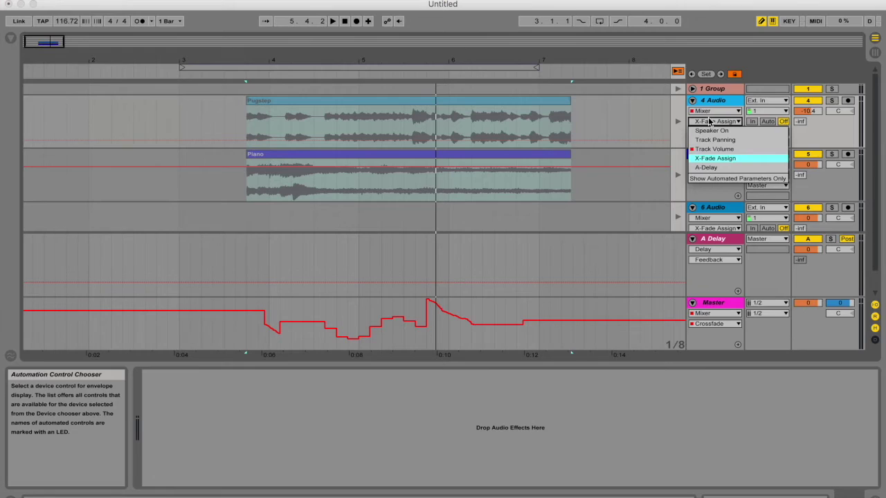
{"action": "left_click", "coordinate": [723, 158]}
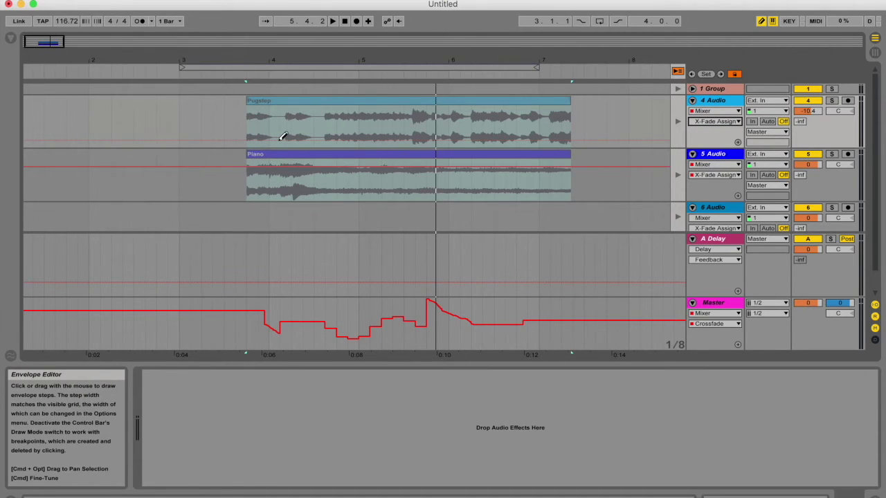
Step: Draw stepped X-Fade Assign automation on tracks 4 and 5, then exit Draw Mode
{"action": "left_click", "coordinate": [274, 115]}
{"action": "left_click_drag", "start_coordinate": [283, 106], "coordinate": [351, 103]}
{"action": "left_click", "coordinate": [374, 128]}
{"action": "left_click", "coordinate": [415, 166]}
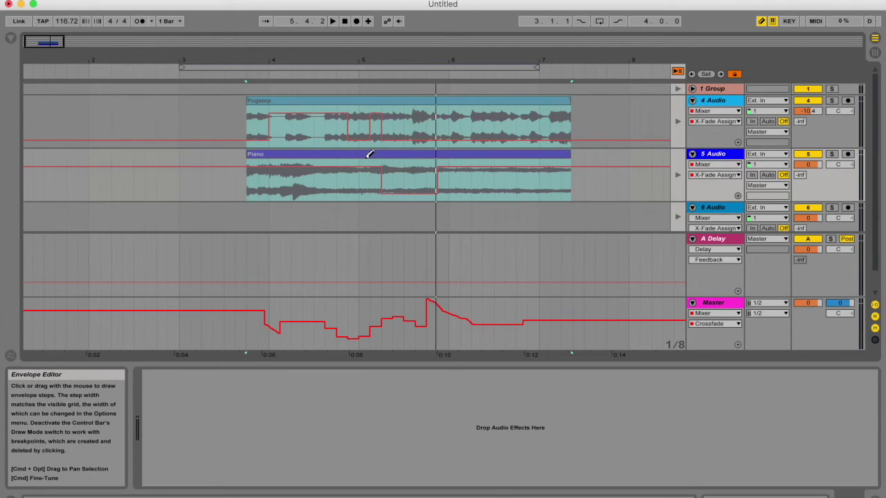
{"action": "key", "text": "b"}
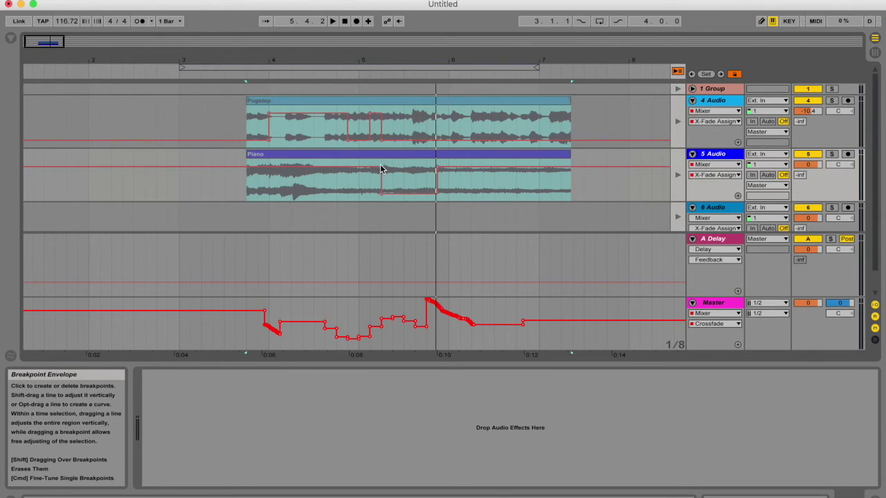